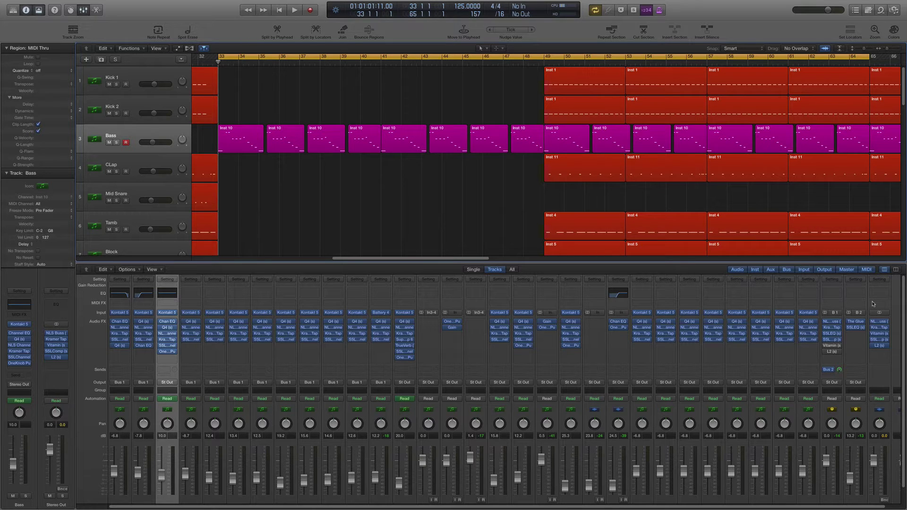
- Play back the full arrangement from bar 33, turn cycle mode off and stop playback
key(space)
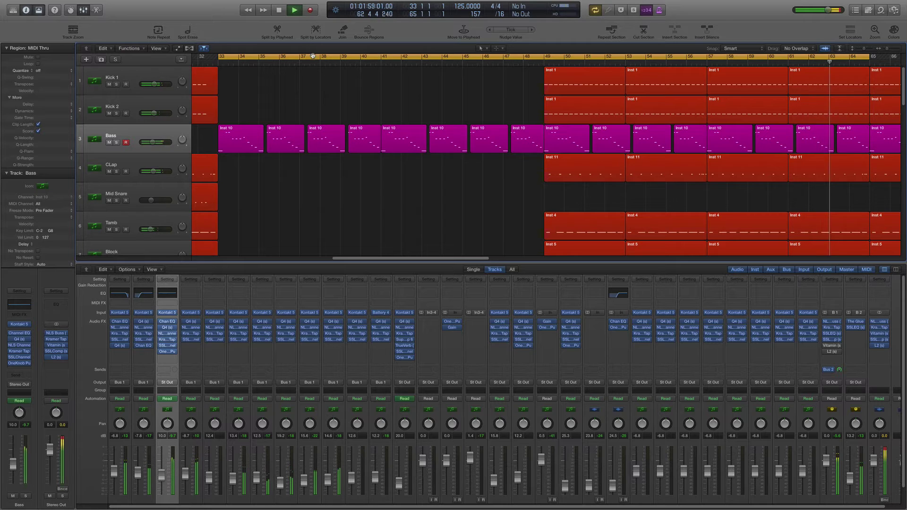
key(c)
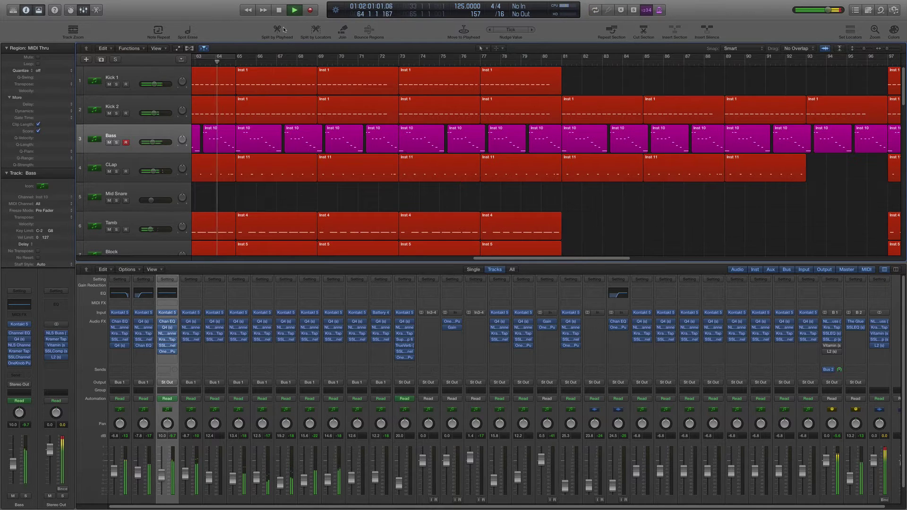
click(279, 10)
- Set the cycle range to bars 49 to 65 and audition the Kick 1 and Bass tracks in solo
drag(508, 261, 368, 260)
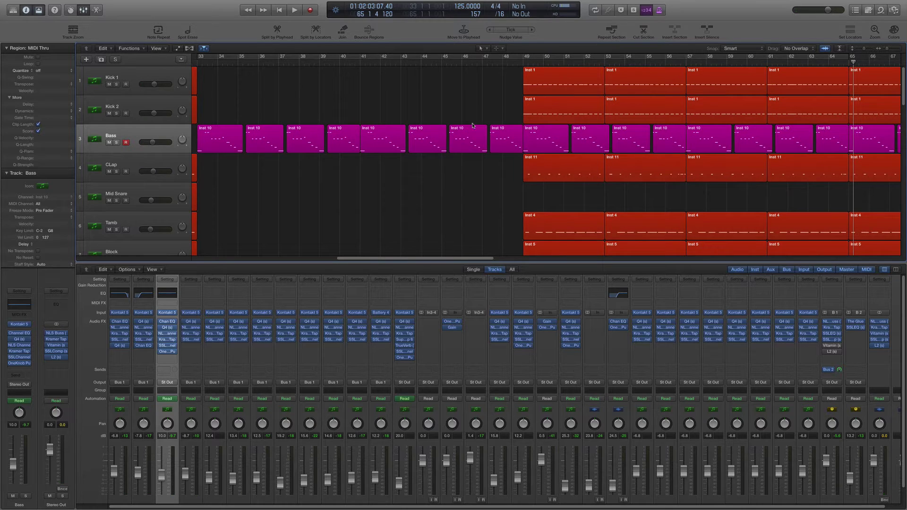
drag(524, 57, 847, 71)
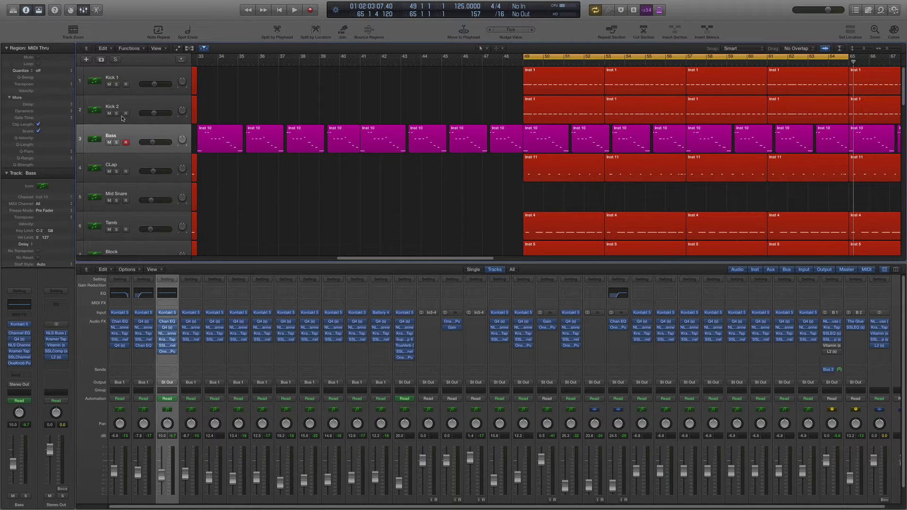
click(116, 85)
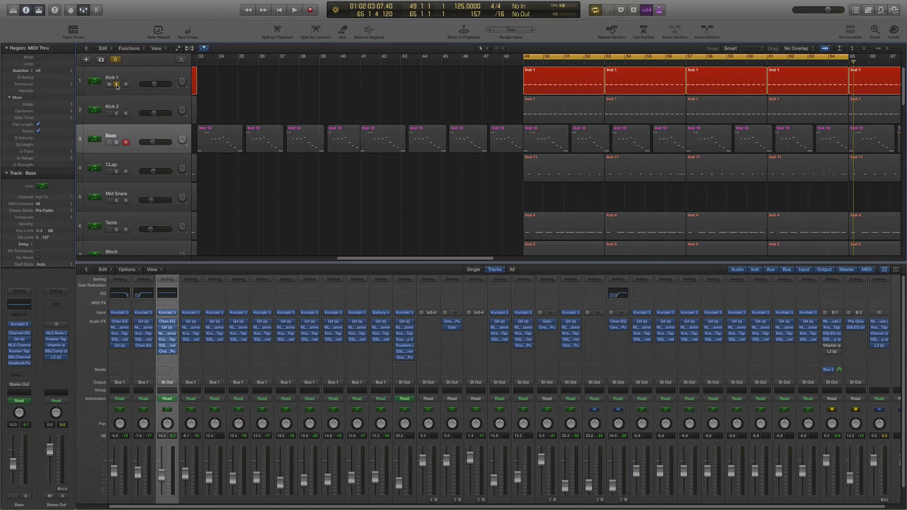
click(117, 143)
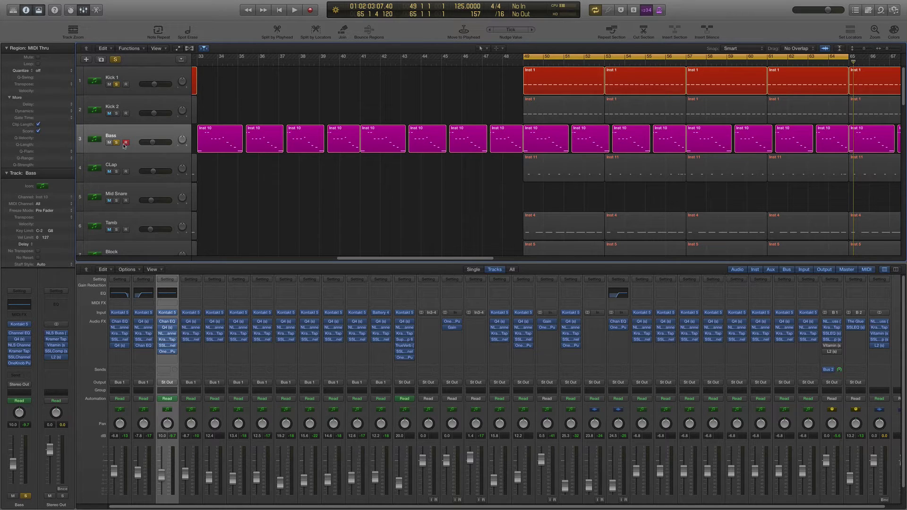
key(space)
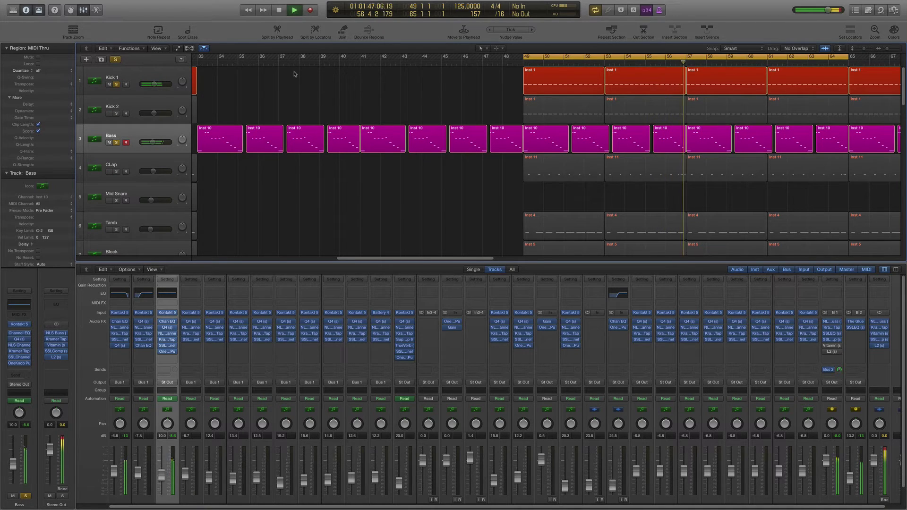
key(space)
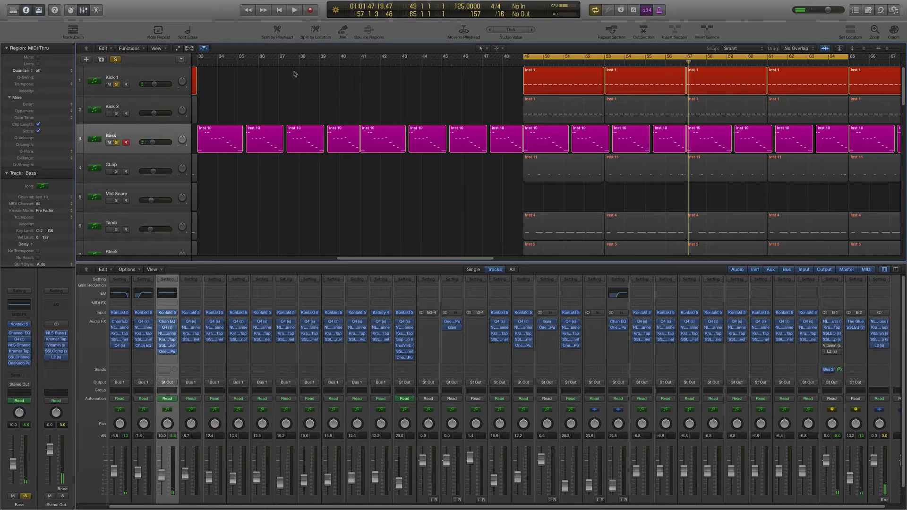
- Open the Channel EQ plug-ins of the Kick 1 and Bass tracks and arrange them side by side
scroll(222, 285, down, 2)
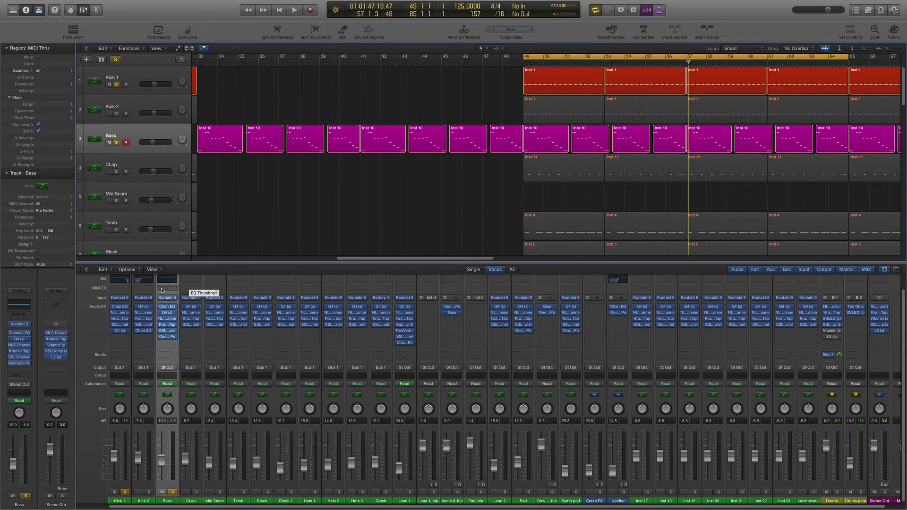
click(121, 309)
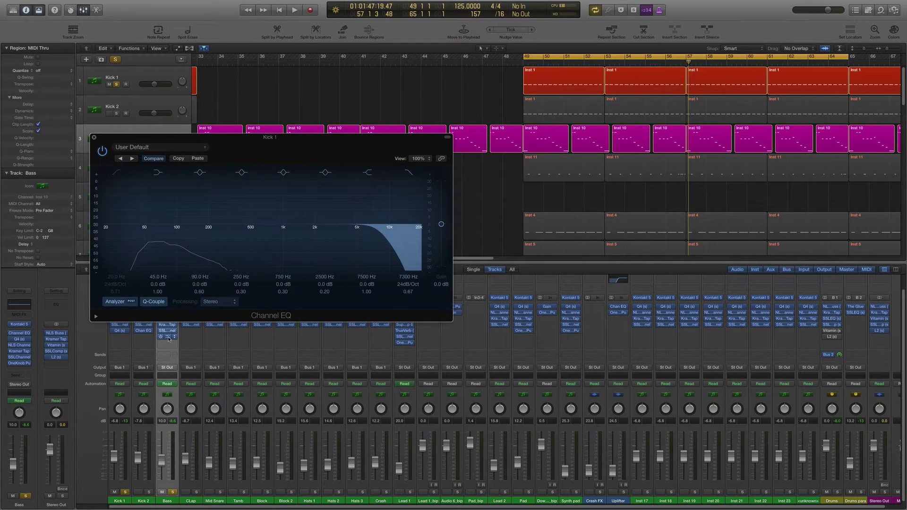
scroll(186, 353, up, 2)
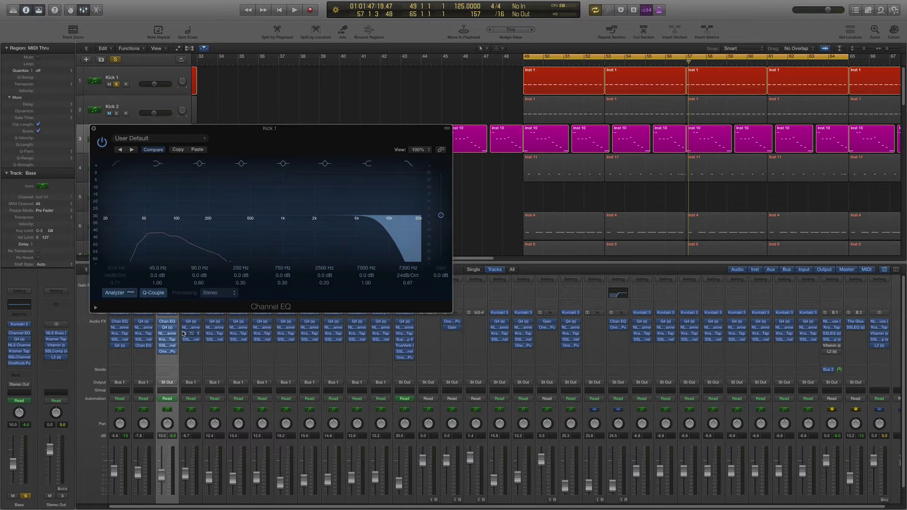
scroll(184, 336, down, 2)
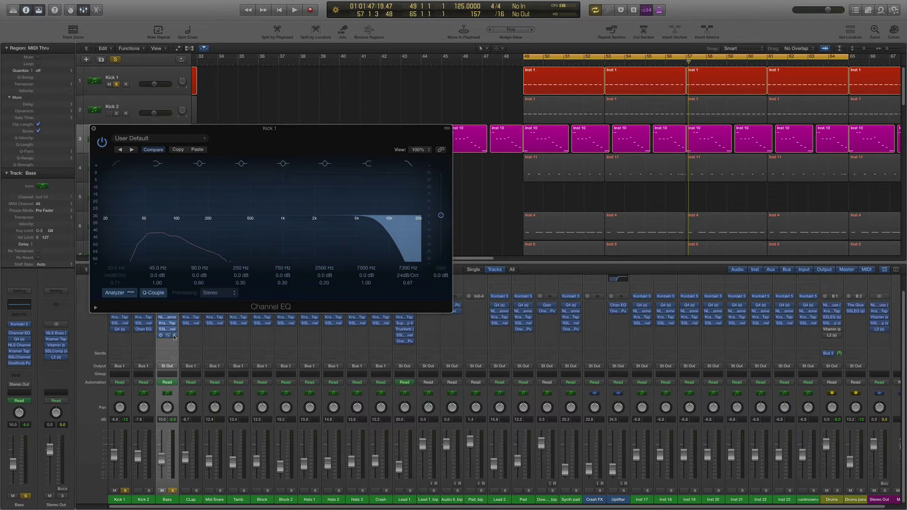
scroll(174, 337, up, 2)
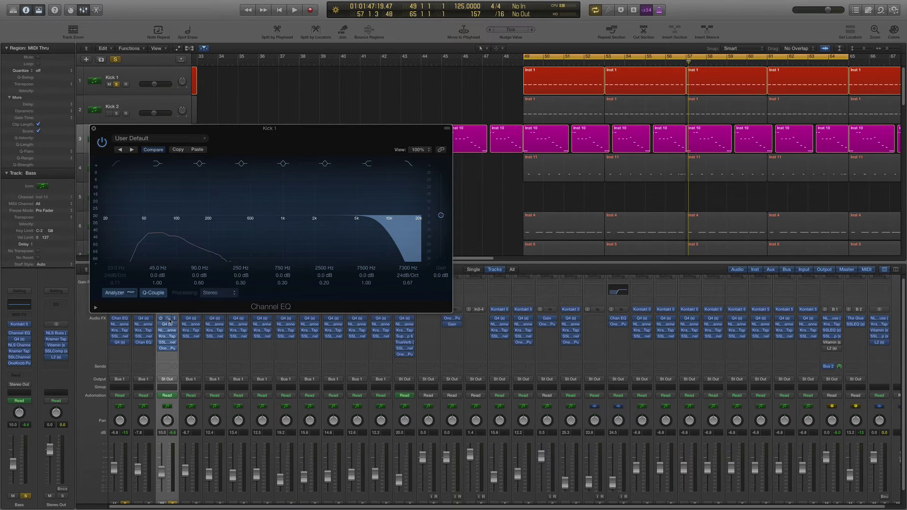
click(167, 319)
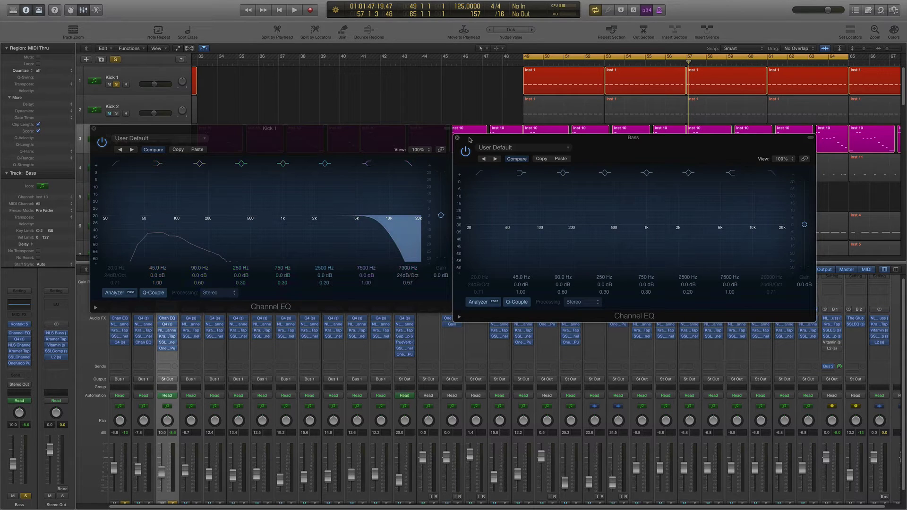
drag(425, 134, 425, 142)
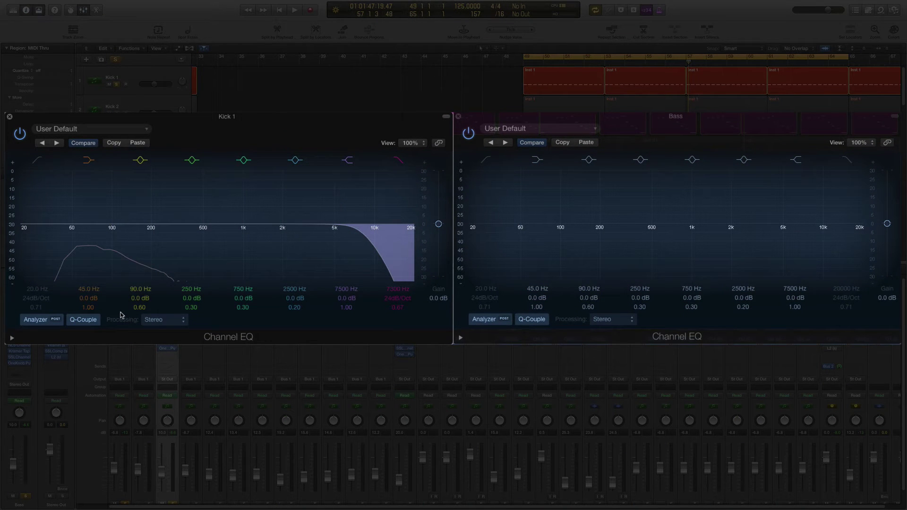
- Restart playback and turn on the frequency analyzer in both the Kick 1 and Bass Channel EQs
click(53, 323)
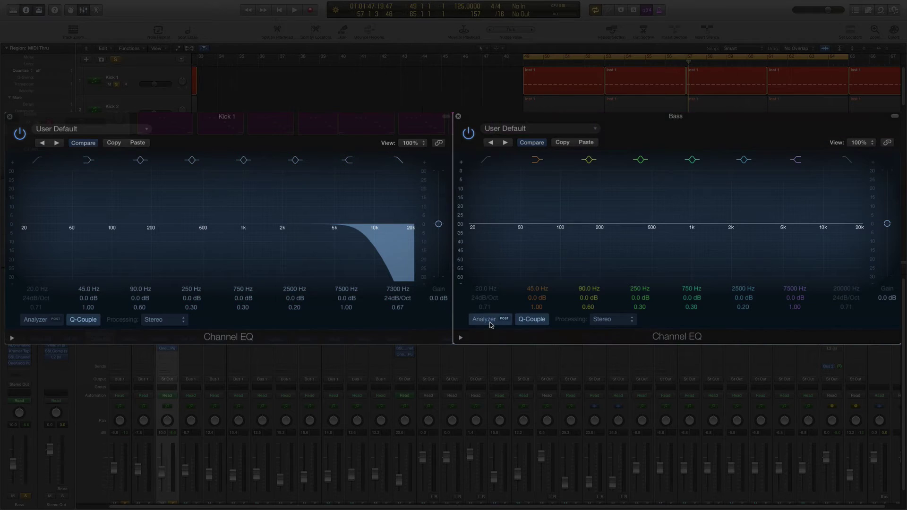
key(space)
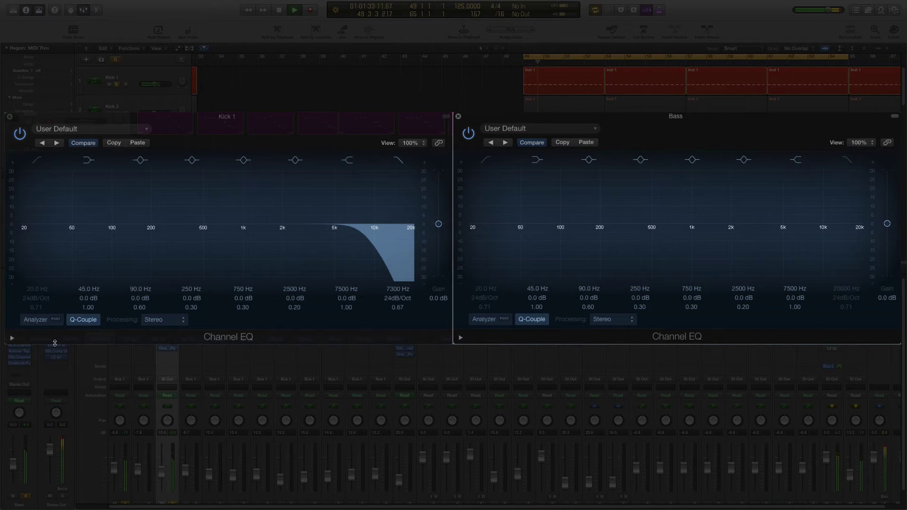
click(49, 323)
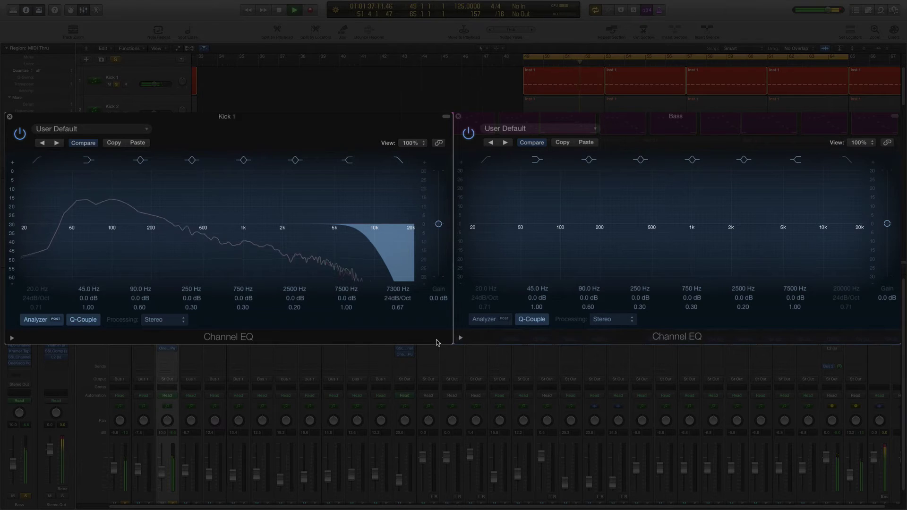
click(485, 321)
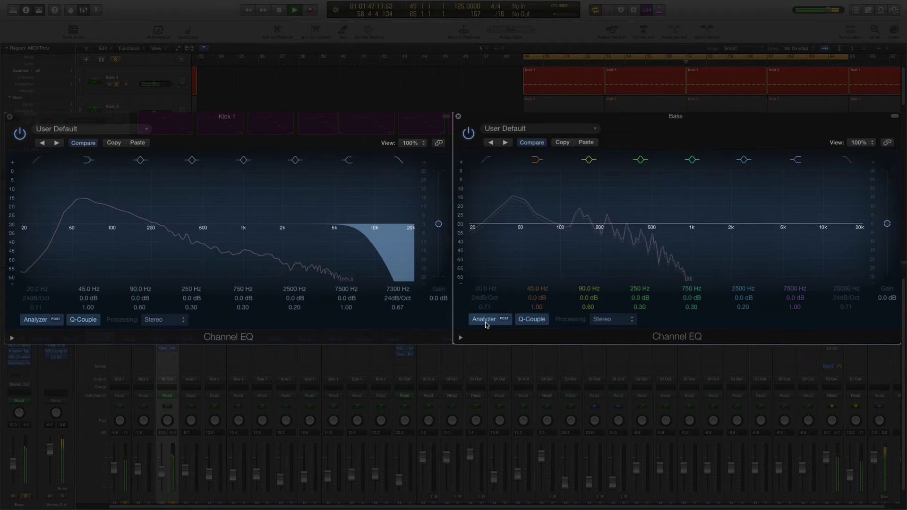
- In the Kick 1 Channel EQ, set the 45 Hz band's gain to -3.0 dB and the 90 Hz band's to +3.0 dB
click(348, 324)
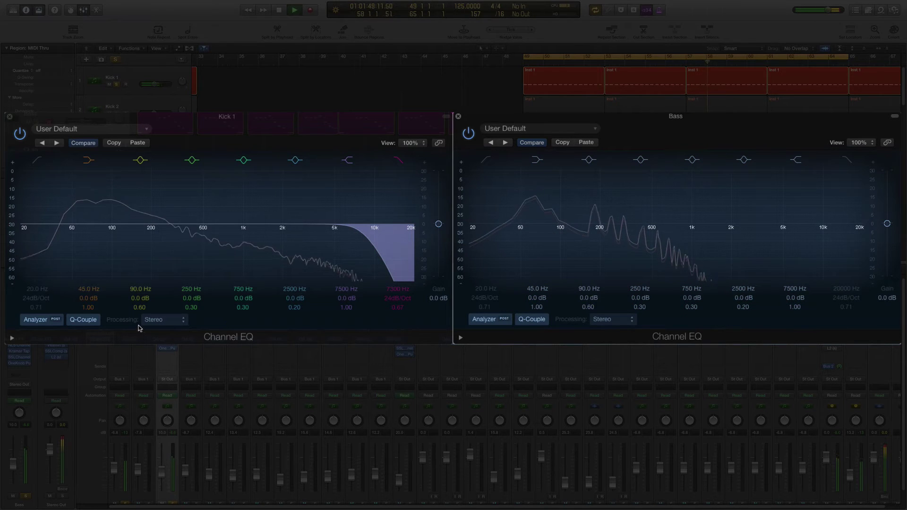
click(99, 303)
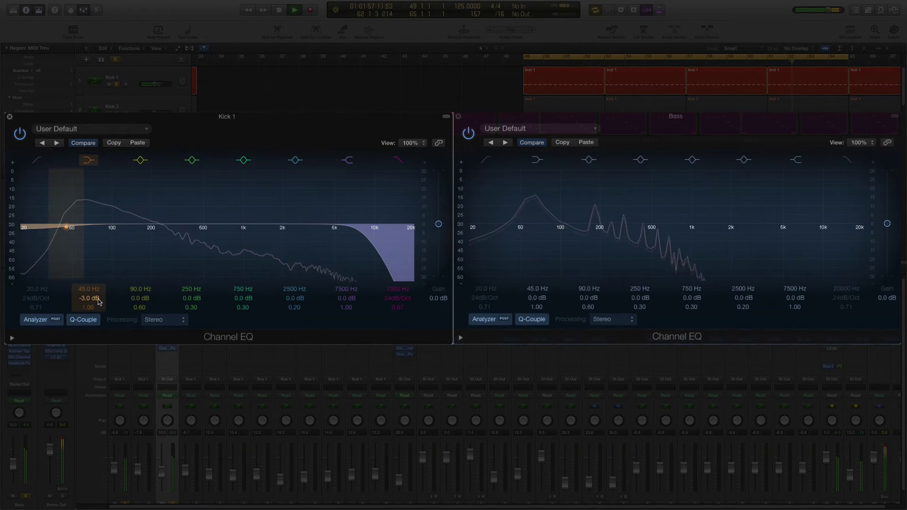
double_click(149, 301)
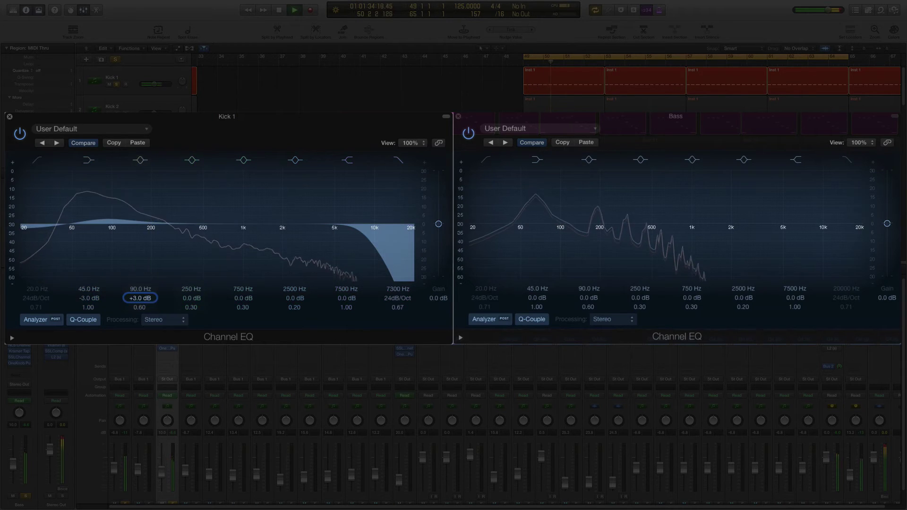
- In the Bass Channel EQ, set the 45 Hz gain to +3.0 dB and the 90 Hz gain to -3.0 dB, and close both EQs
click(539, 307)
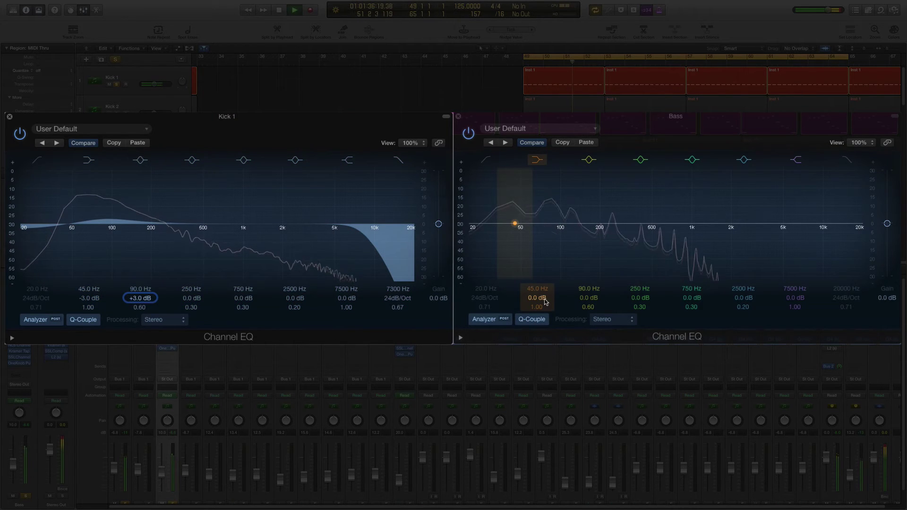
drag(547, 302, 547, 292)
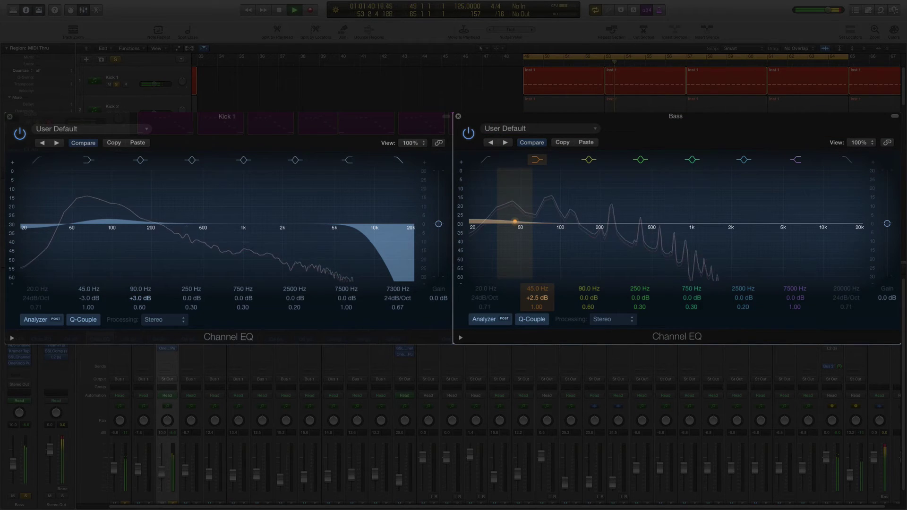
drag(537, 298, 588, 303)
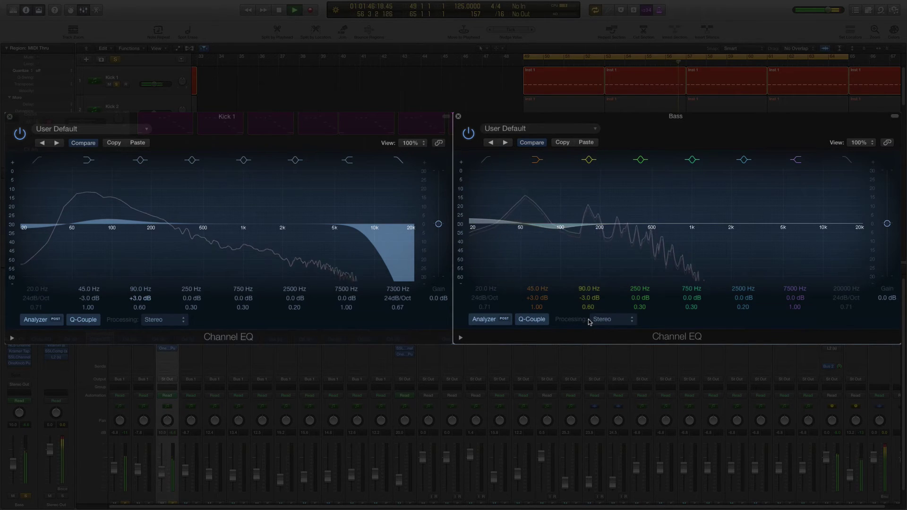
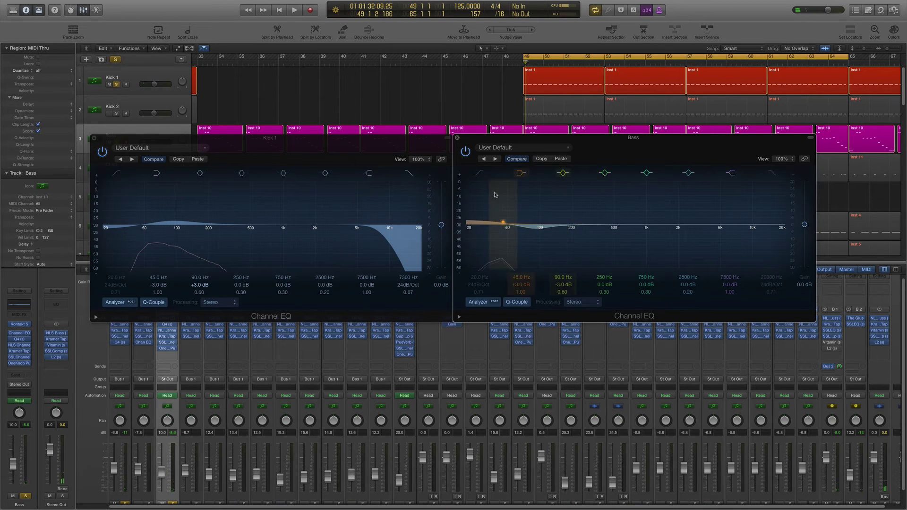
click(458, 139)
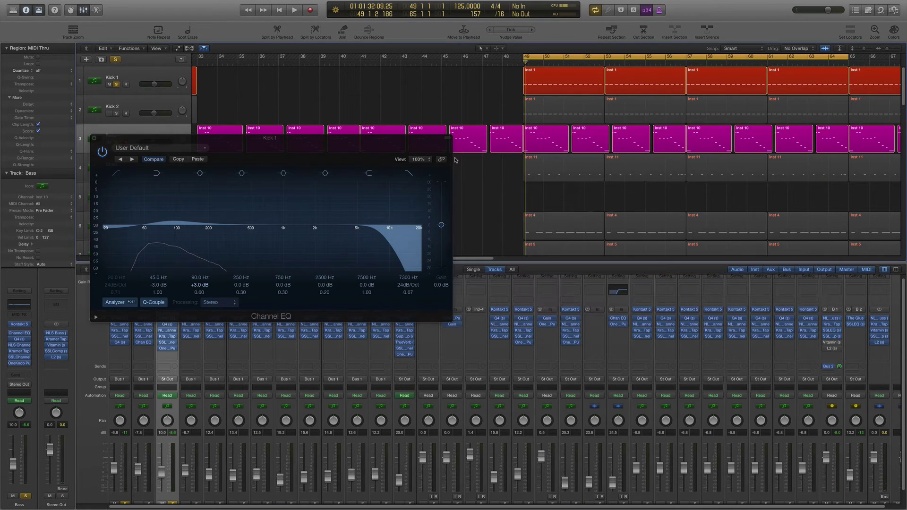
click(94, 138)
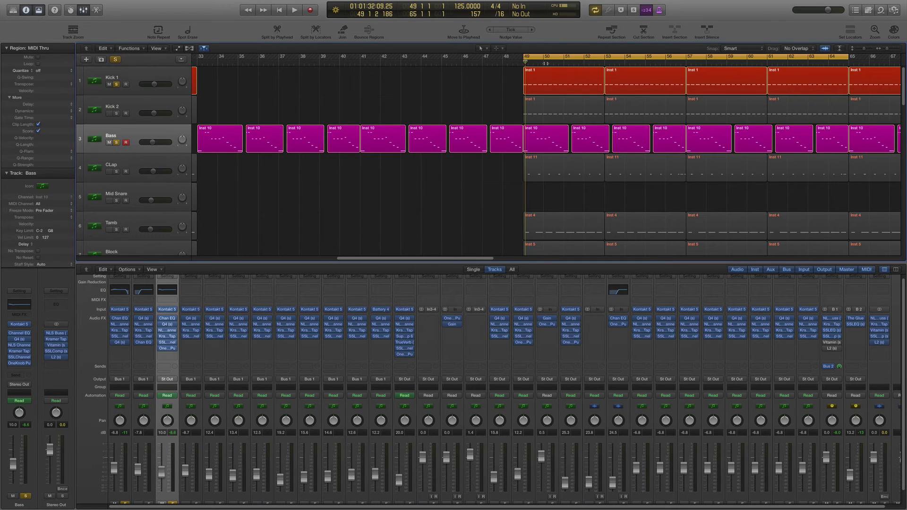
- Extend the cycle range to bars 33 to 65 and play back the full mix with all solos cleared
drag(523, 56, 198, 49)
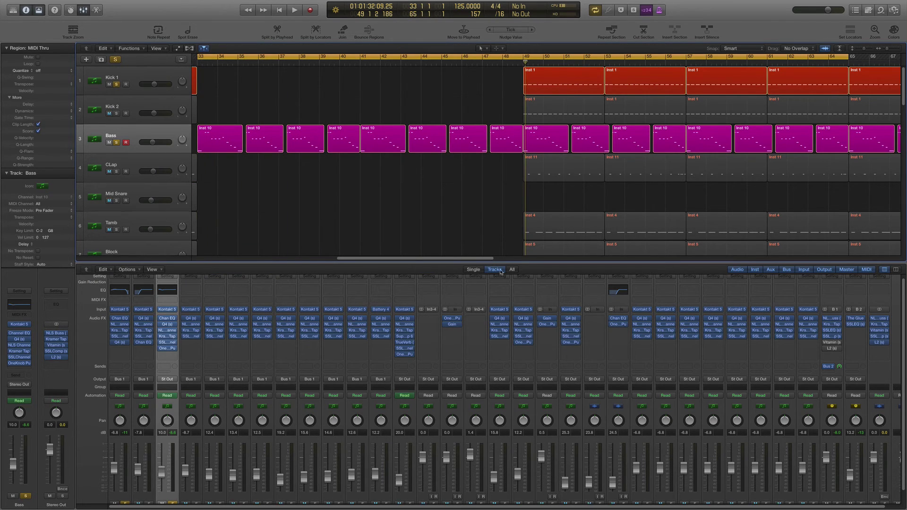
click(116, 60)
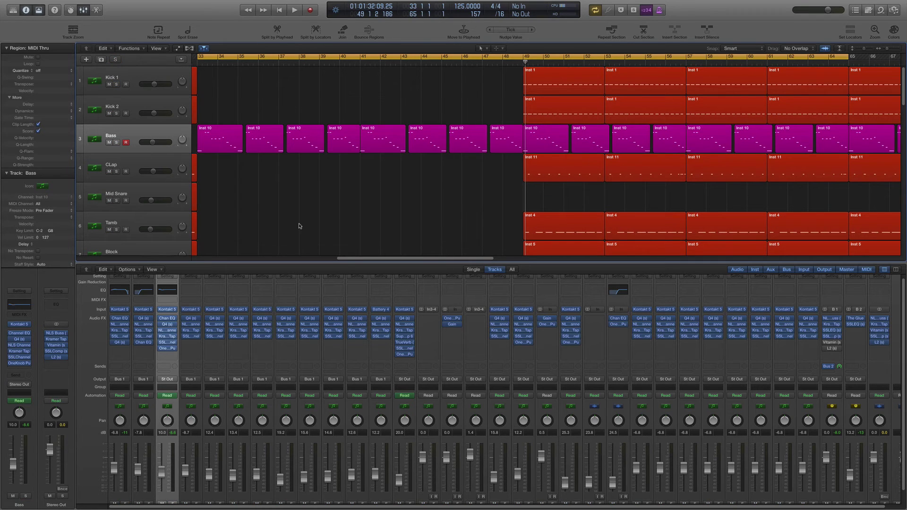
key(space)
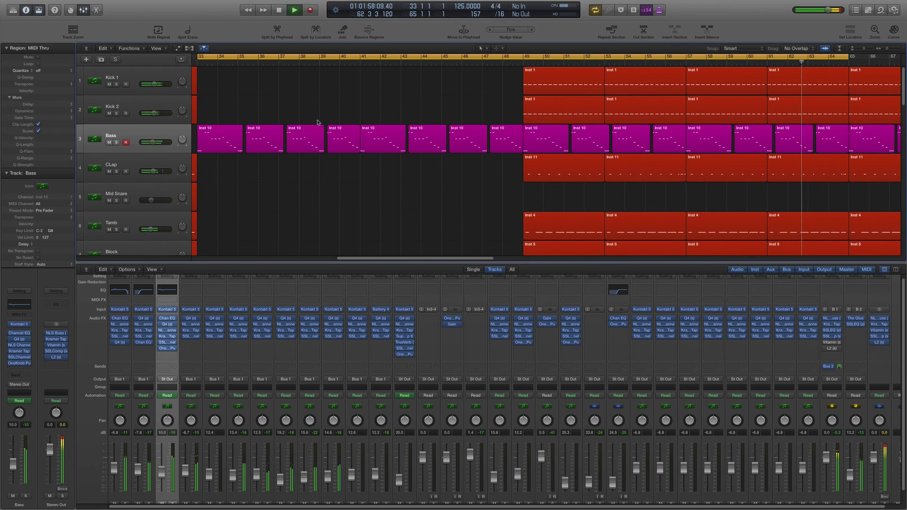
click(280, 10)
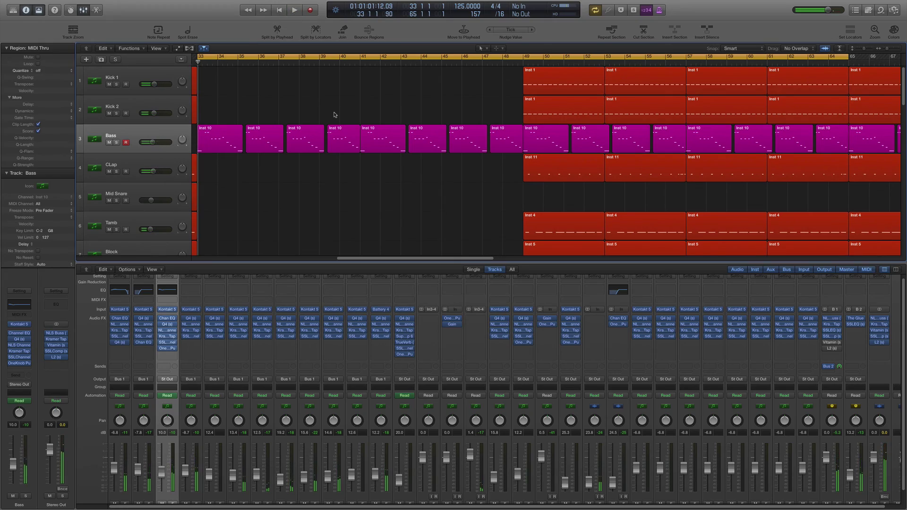